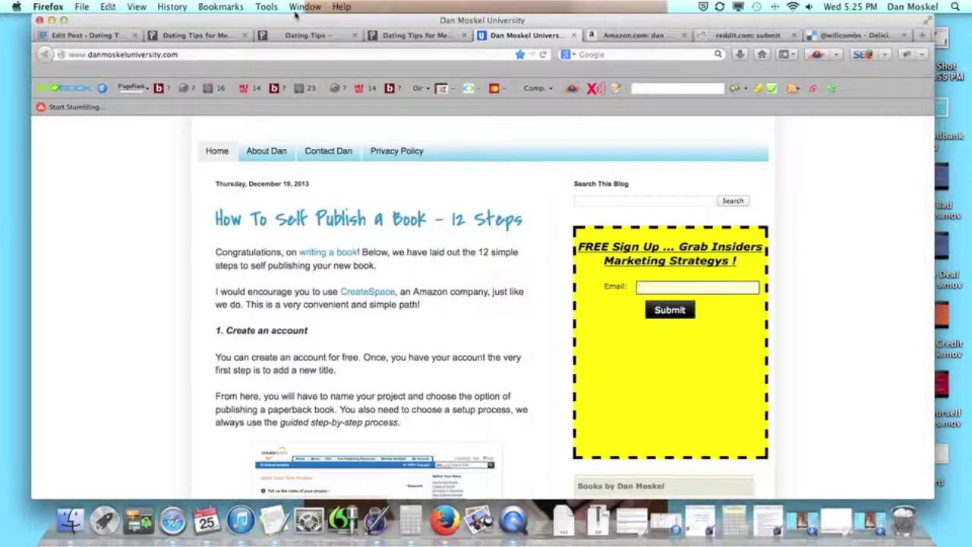
Step: Switch to the 'Dating Tips for Men – You Exist In Her World' article tab
{"action": "left_click", "coordinate": [220, 36]}
Step: Cut the article's whole web address from the address bar, then go to the reddit submit form
{"action": "left_click", "coordinate": [215, 54]}
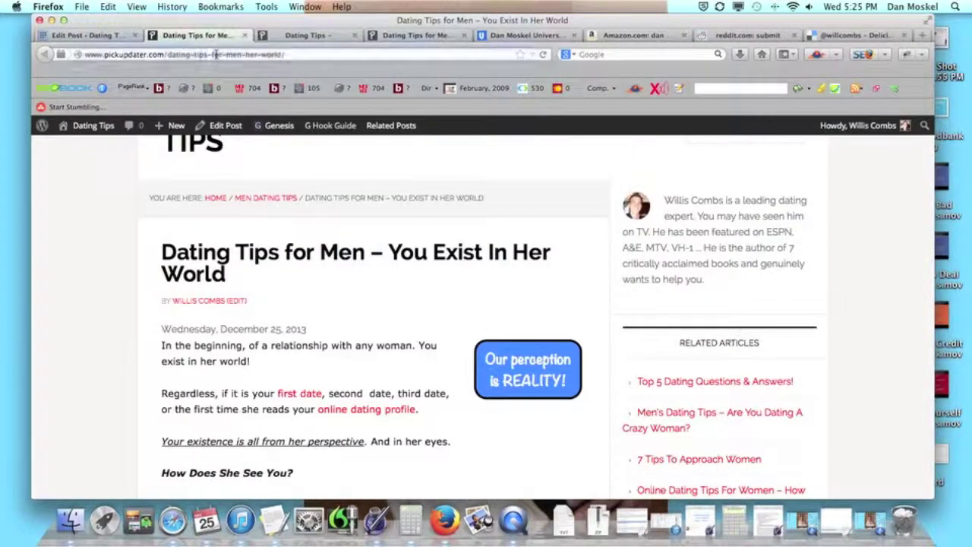
{"action": "left_click_drag", "start_coordinate": [307, 54], "coordinate": [29, 57]}
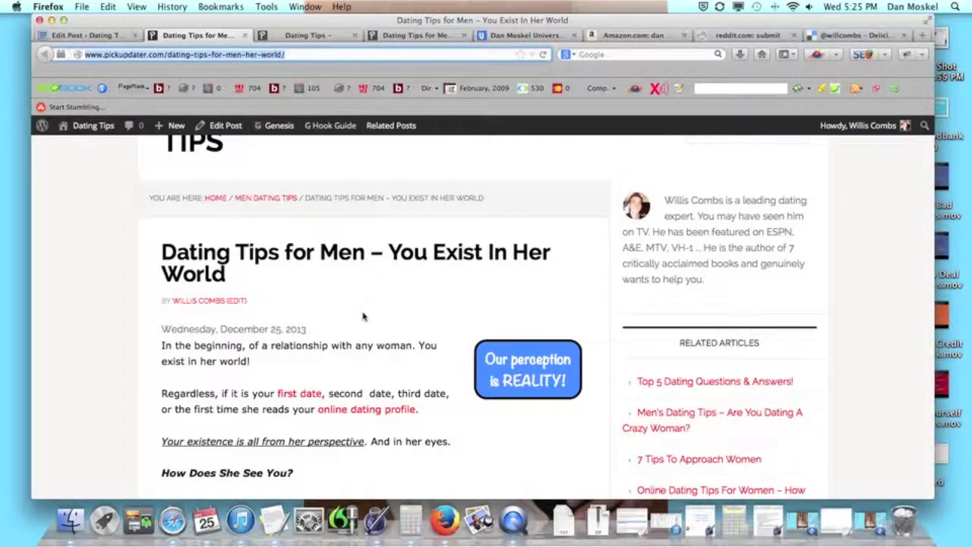
{"action": "scroll", "coordinate": [363, 313], "scroll_direction": "down", "scroll_amount": 3}
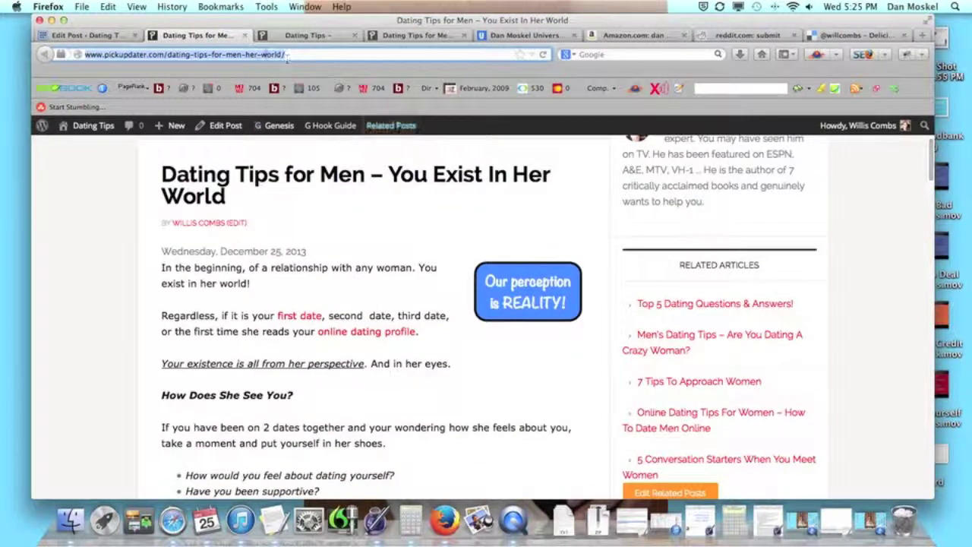
{"action": "right_click", "coordinate": [262, 54]}
{"action": "left_click", "coordinate": [282, 78]}
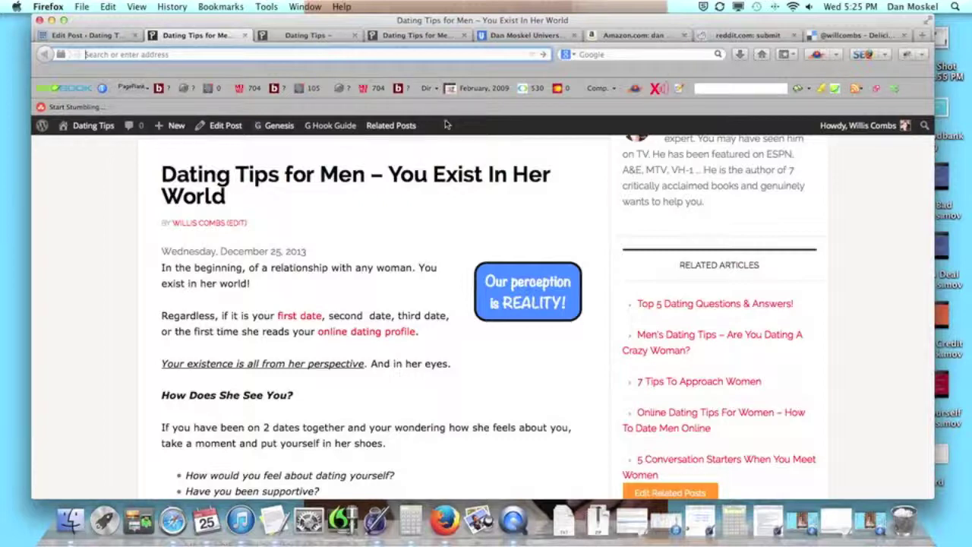
{"action": "left_click", "coordinate": [739, 36]}
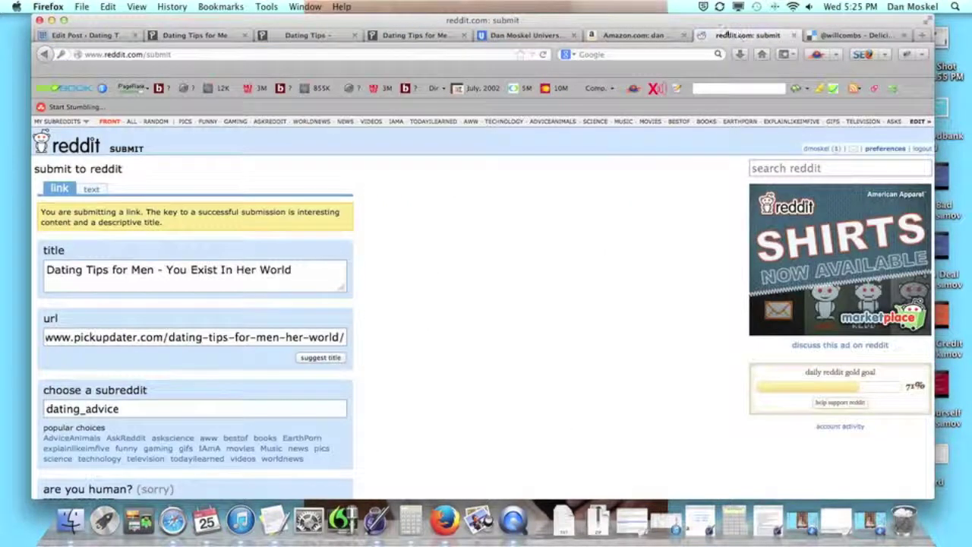
Step: Look over the filled dating_advice submission, then move to the Delicious save-link dialog
{"action": "key", "text": "super+Tab"}
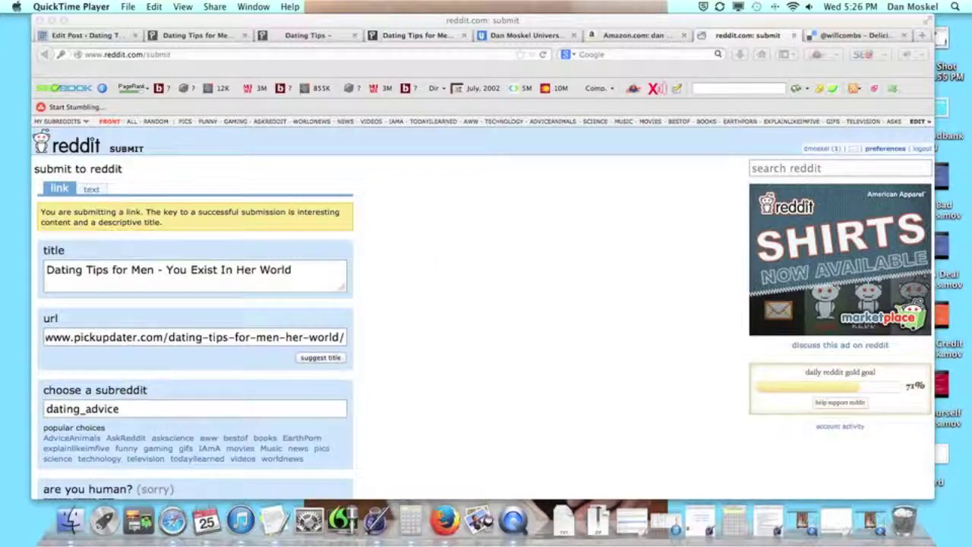
{"action": "left_click", "coordinate": [843, 35]}
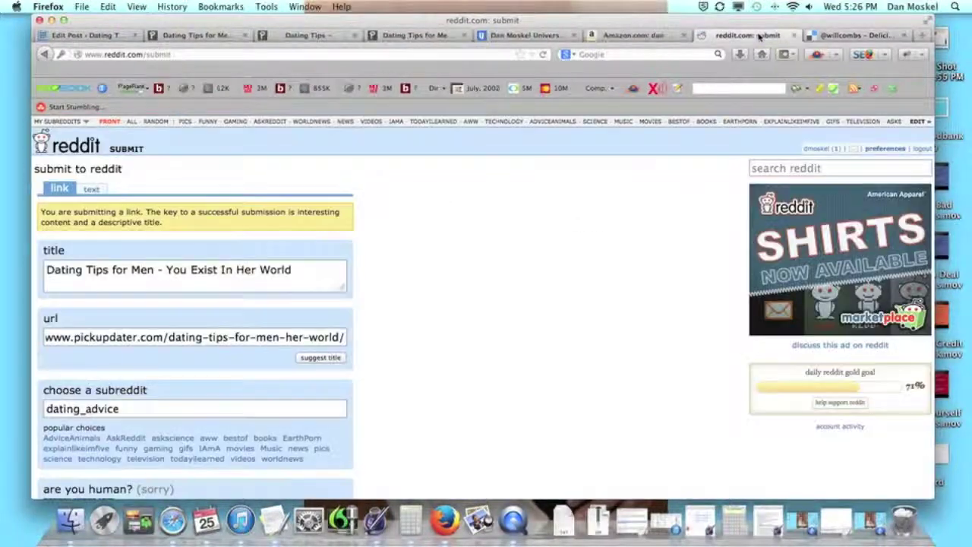
Step: Leave the Delicious dialog unsaved and go back to the reddit submit form
{"action": "left_click", "coordinate": [759, 36]}
{"action": "left_click", "coordinate": [536, 38]}
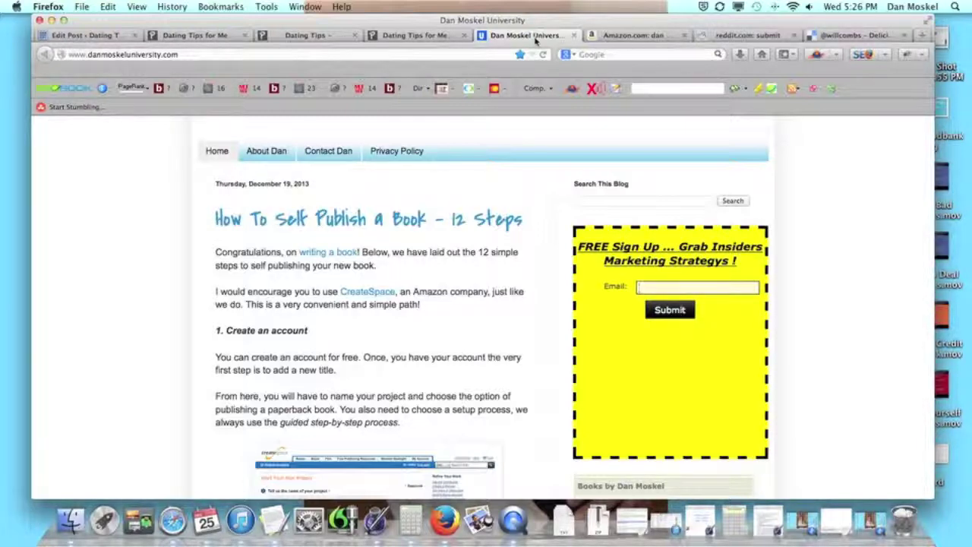
{"action": "left_click", "coordinate": [767, 40]}
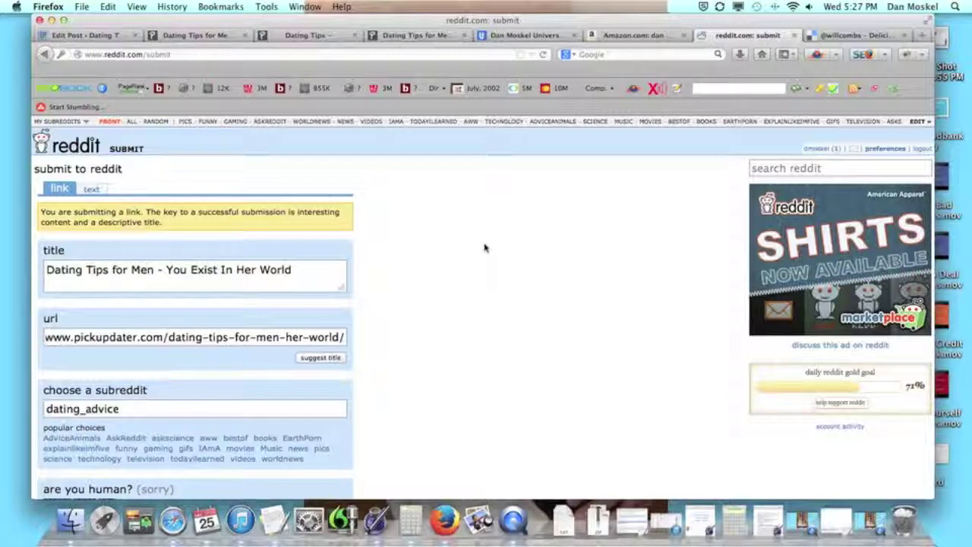
Step: Check the title and URL fields, cutting and restoring the title's ending after 'Men'
{"action": "left_click", "coordinate": [164, 271]}
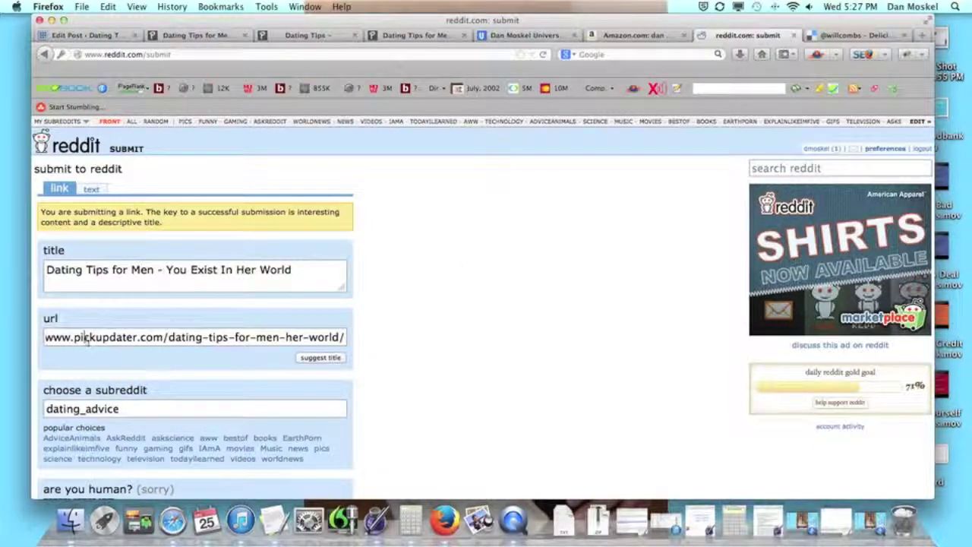
{"action": "left_click", "coordinate": [49, 336]}
{"action": "key", "text": "Left"}
{"action": "key", "text": "Left"}
{"action": "key", "text": "Left"}
{"action": "key", "text": "Left"}
{"action": "key", "text": "Left"}
{"action": "key", "text": "Left"}
{"action": "key", "text": "Left"}
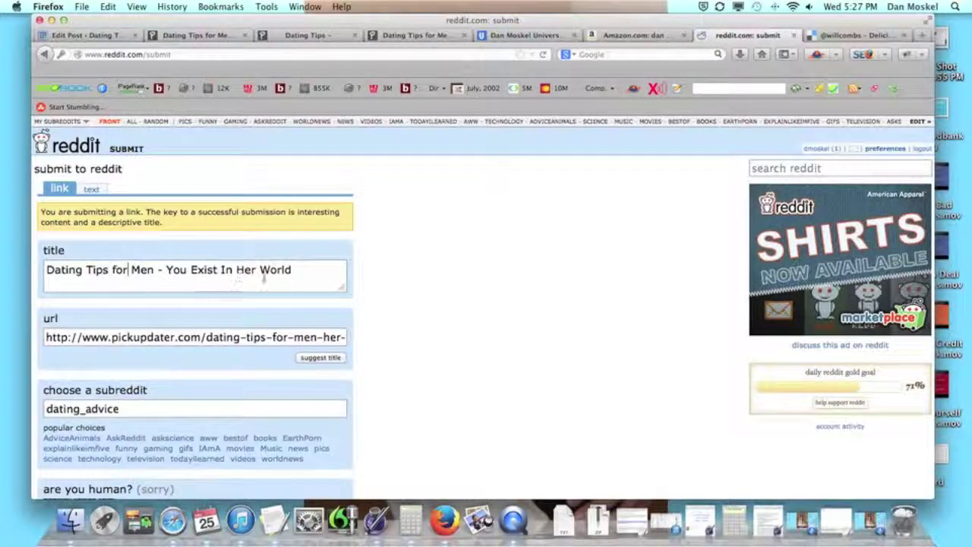
{"action": "left_click_drag", "start_coordinate": [298, 271], "coordinate": [43, 275]}
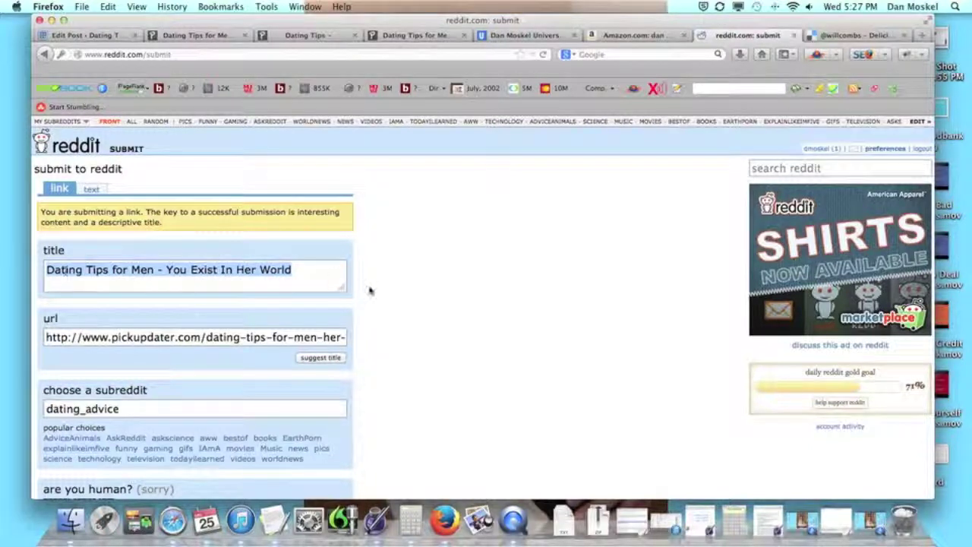
{"action": "left_click", "coordinate": [160, 271]}
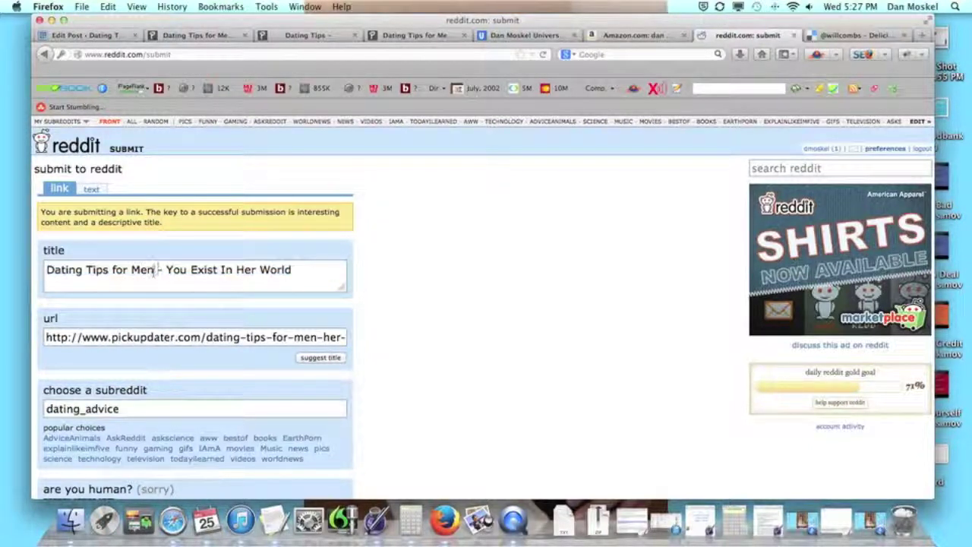
{"action": "left_click_drag", "start_coordinate": [155, 270], "coordinate": [299, 270]}
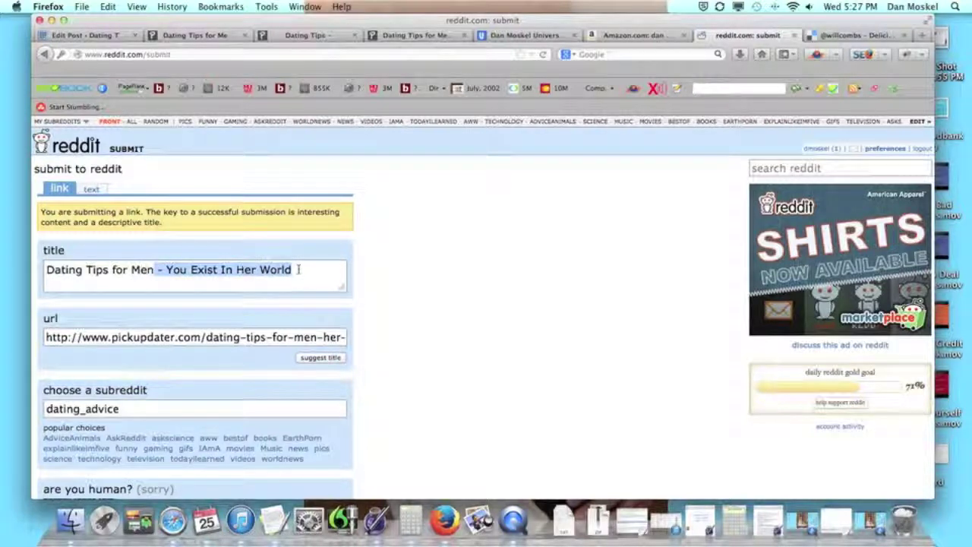
{"action": "key", "text": "ctrl+x"}
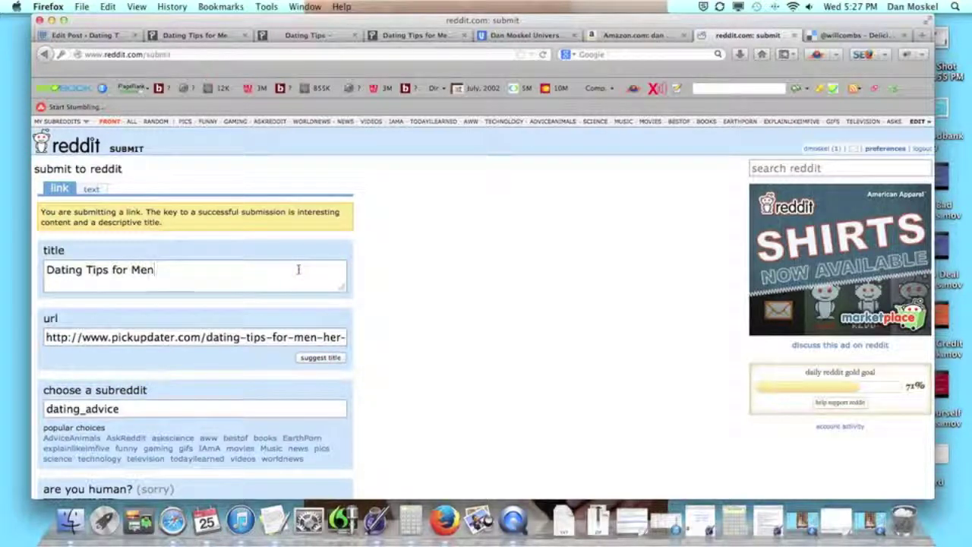
{"action": "key", "text": "ctrl+v"}
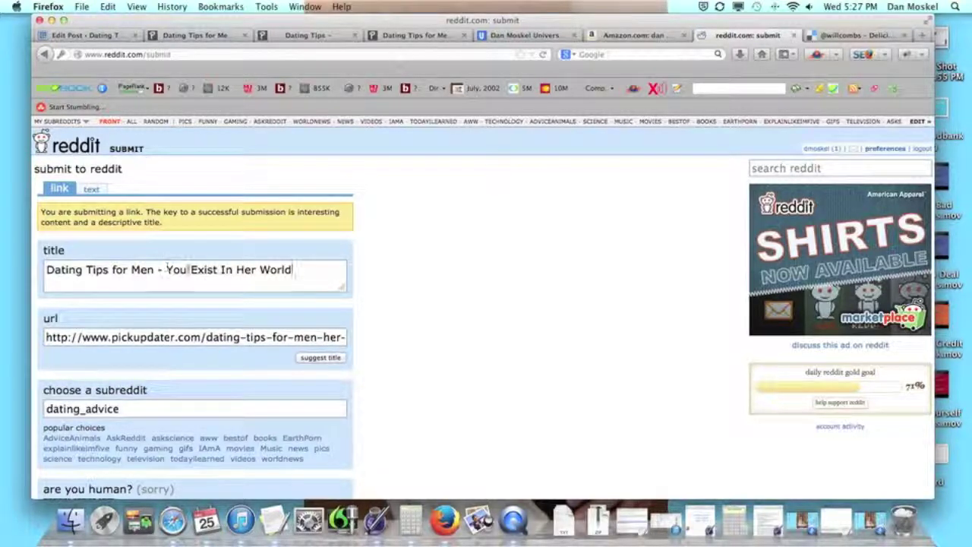
Step: Submit the link to dating_advice, resubmitting with the new captcha answer
{"action": "scroll", "coordinate": [405, 295], "scroll_direction": "down", "scroll_amount": 5}
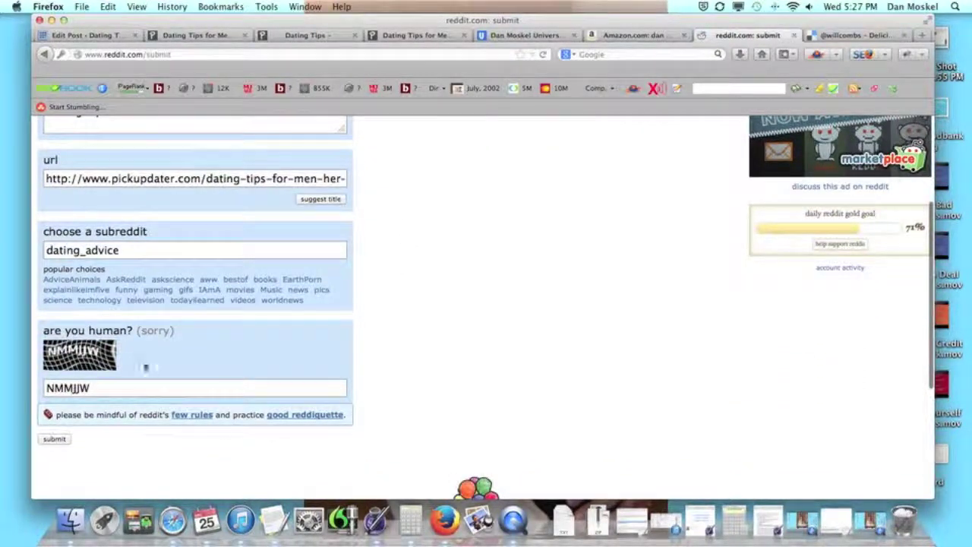
{"action": "scroll", "coordinate": [159, 350], "scroll_direction": "down", "scroll_amount": 2}
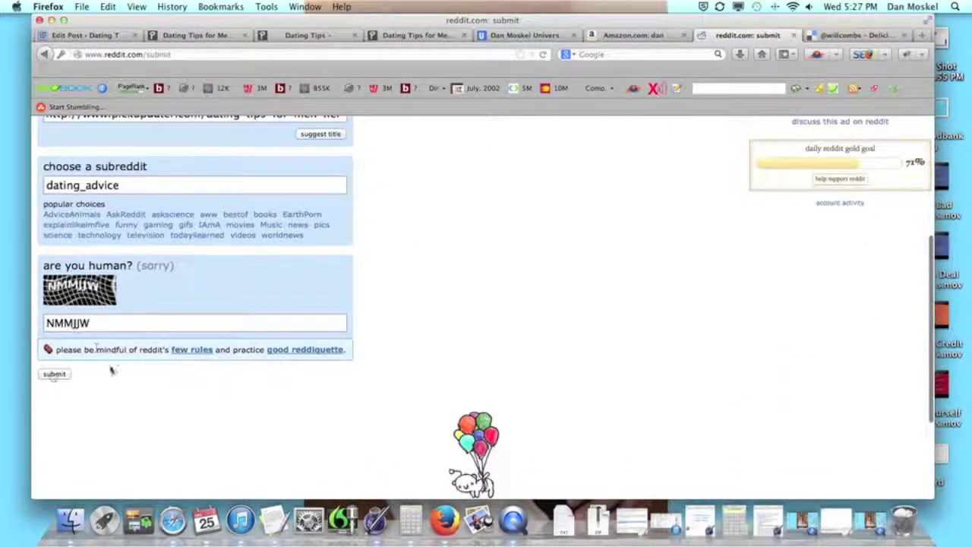
{"action": "left_click", "coordinate": [62, 374]}
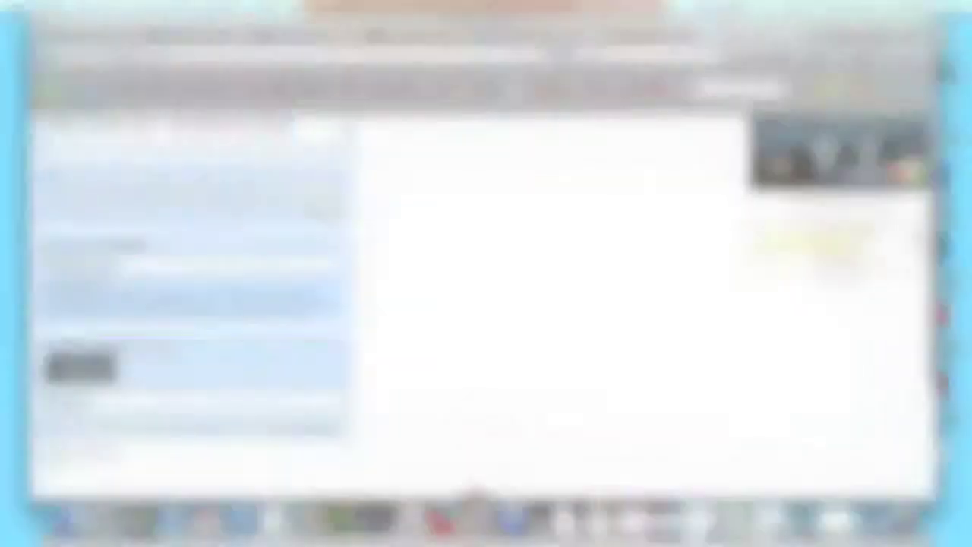
{"action": "left_click", "coordinate": [54, 456]}
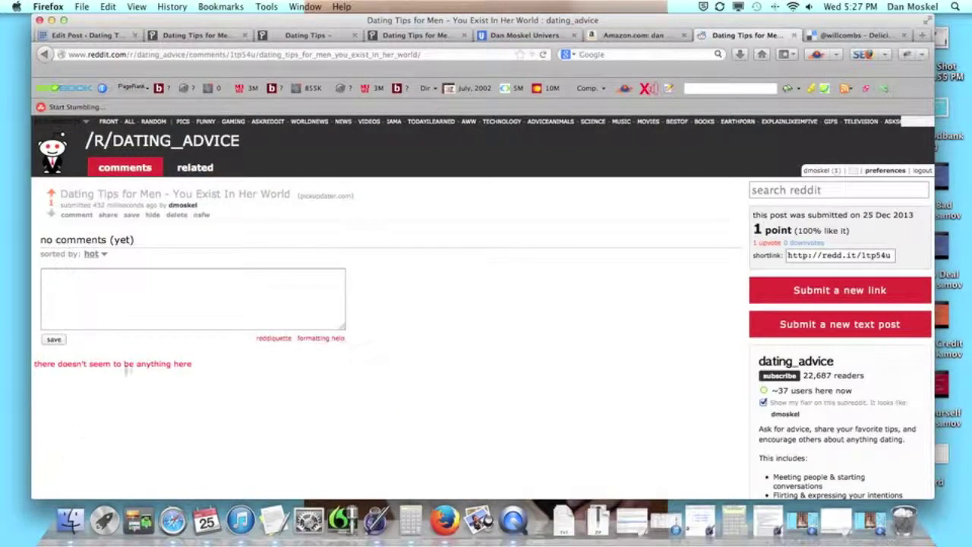
Step: Post the two-sentence description copied from TextEdit as a comment on the new reddit post
{"action": "left_click", "coordinate": [118, 306]}
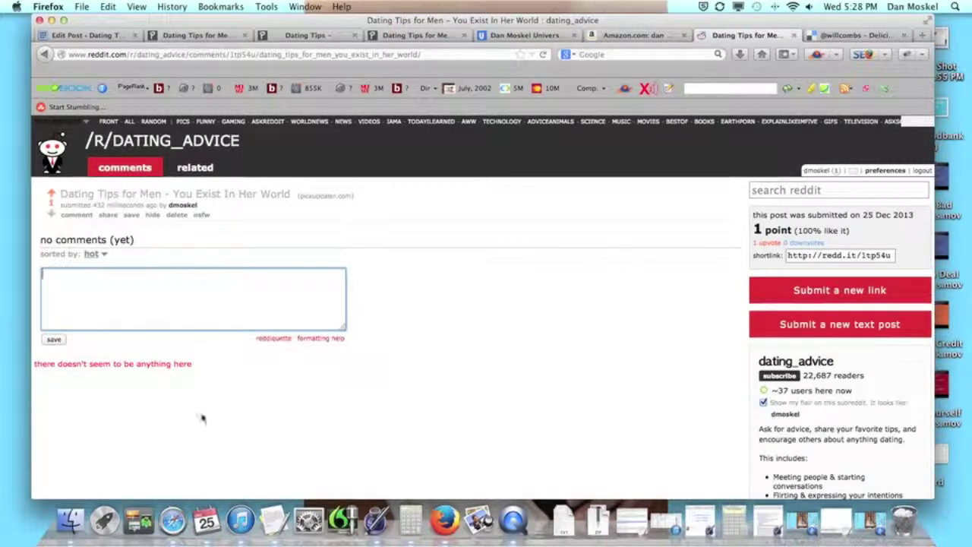
{"action": "left_click", "coordinate": [271, 520]}
{"action": "right_click", "coordinate": [490, 291]}
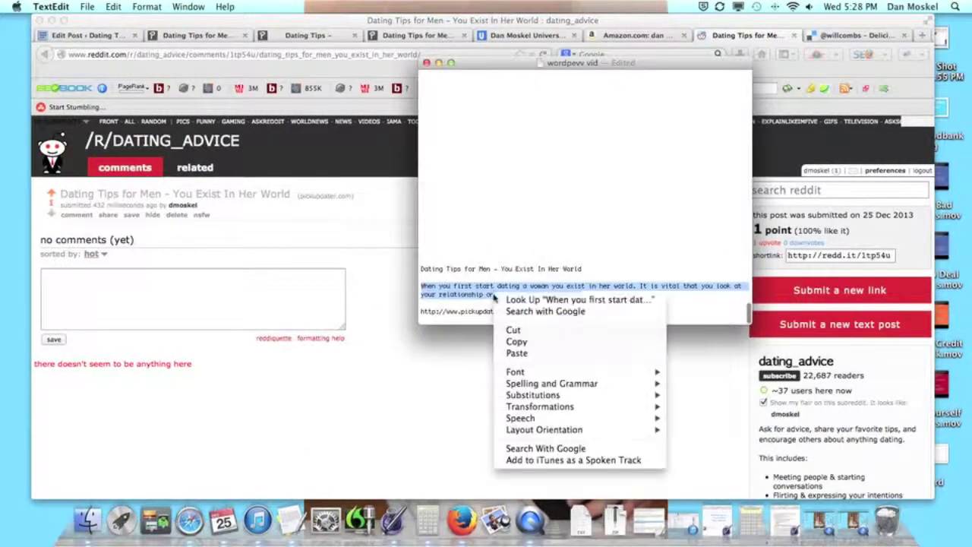
{"action": "left_click", "coordinate": [513, 341]}
{"action": "left_click", "coordinate": [194, 303]}
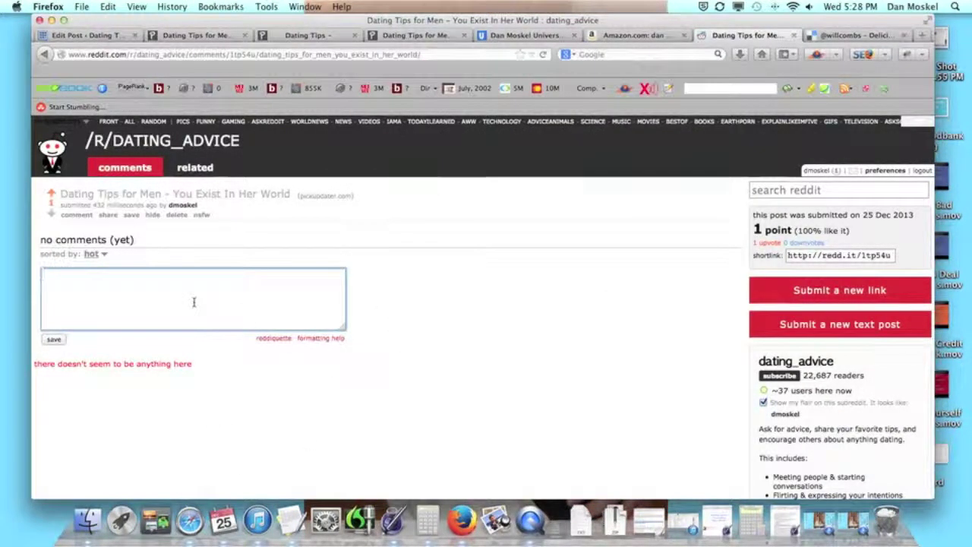
{"action": "key", "text": "super+v"}
{"action": "left_click", "coordinate": [51, 340]}
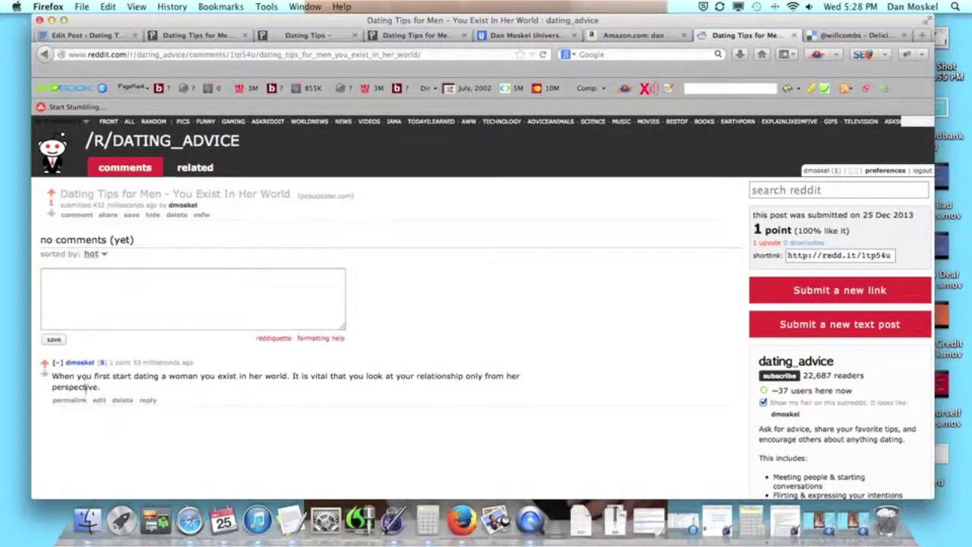
Step: Open the post's linked article to check it, return, then go to the Delicious page
{"action": "left_click", "coordinate": [231, 194]}
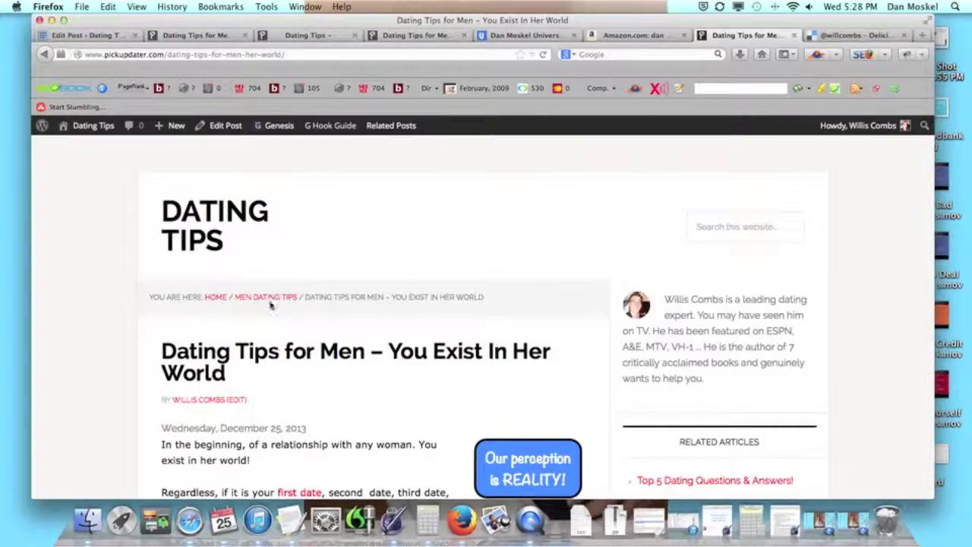
{"action": "left_click", "coordinate": [45, 55]}
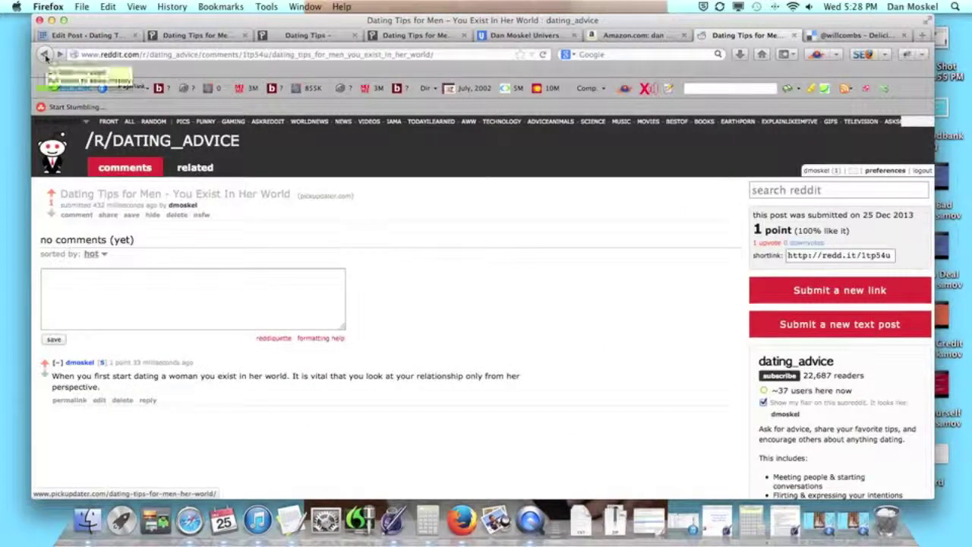
{"action": "left_click", "coordinate": [865, 35]}
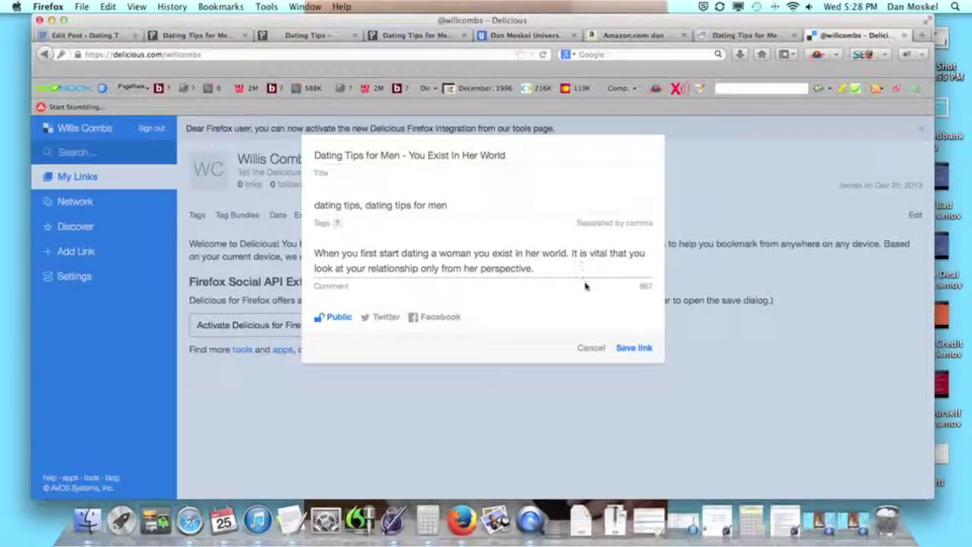
Step: Save the Delicious bookmark tagged 'dating tips' and 'dating tips for men', verify it opens the article, then return to Reddit
{"action": "left_click", "coordinate": [640, 350]}
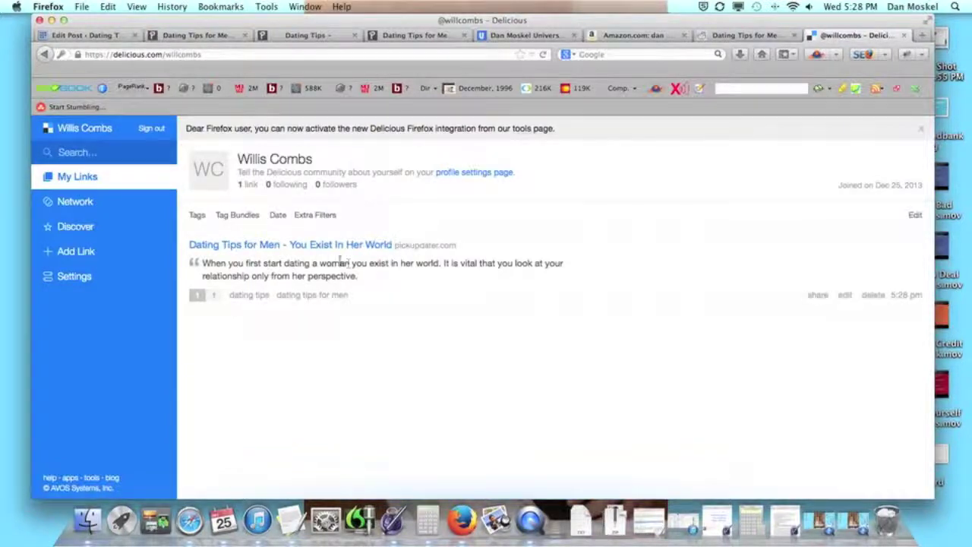
{"action": "left_click", "coordinate": [341, 246]}
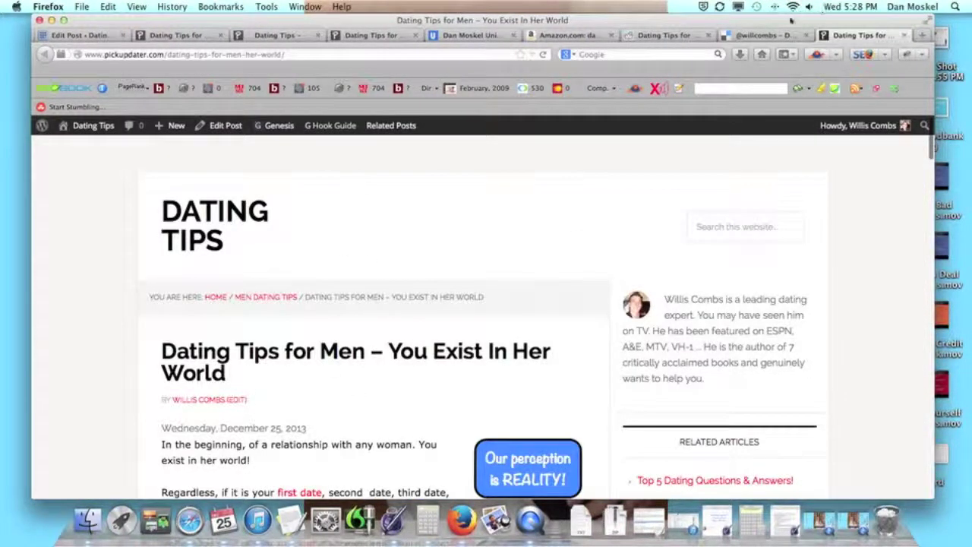
{"action": "left_click", "coordinate": [723, 36]}
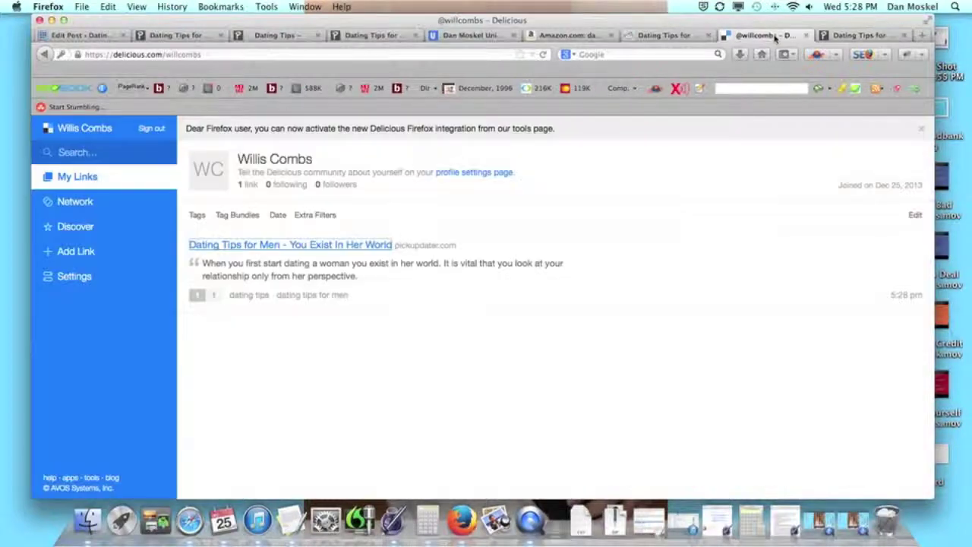
{"action": "left_click", "coordinate": [849, 35]}
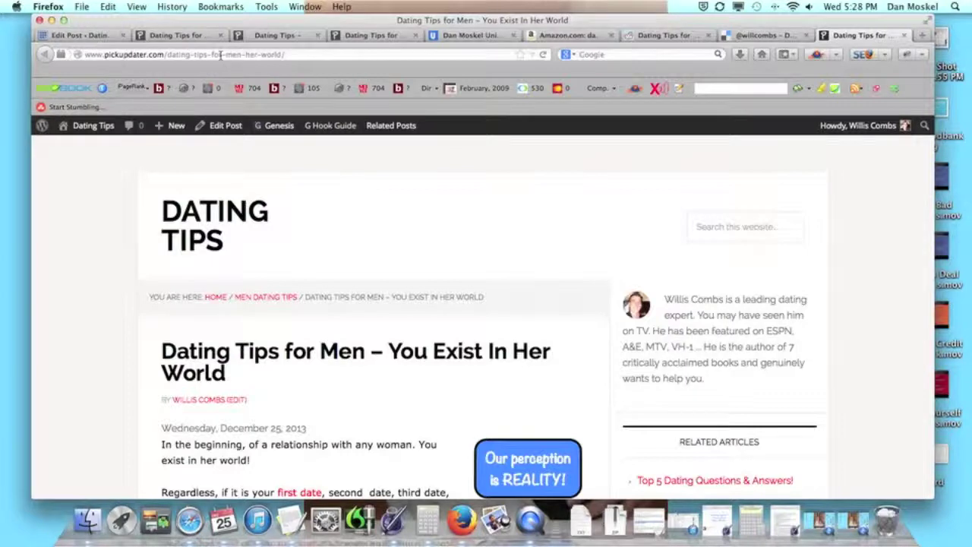
{"action": "left_click", "coordinate": [748, 35]}
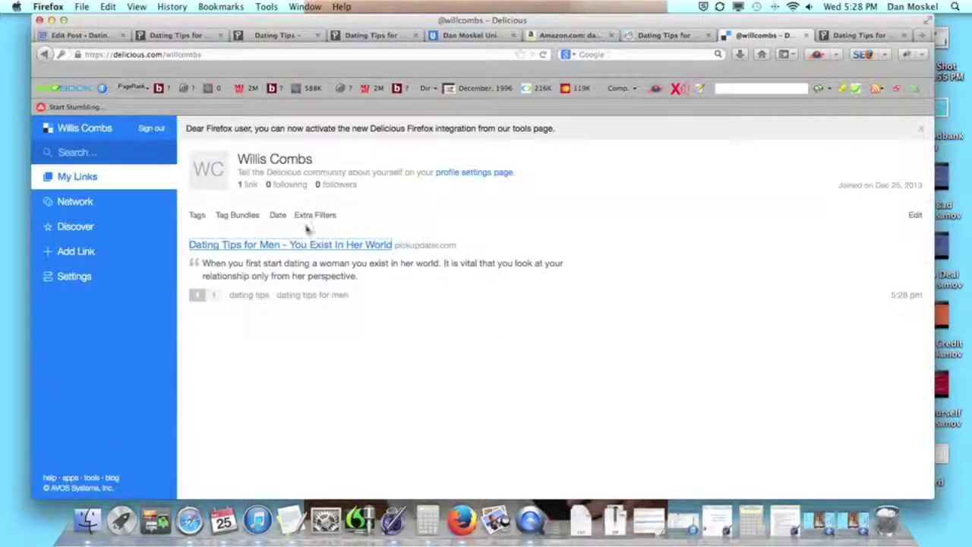
{"action": "left_click", "coordinate": [659, 38]}
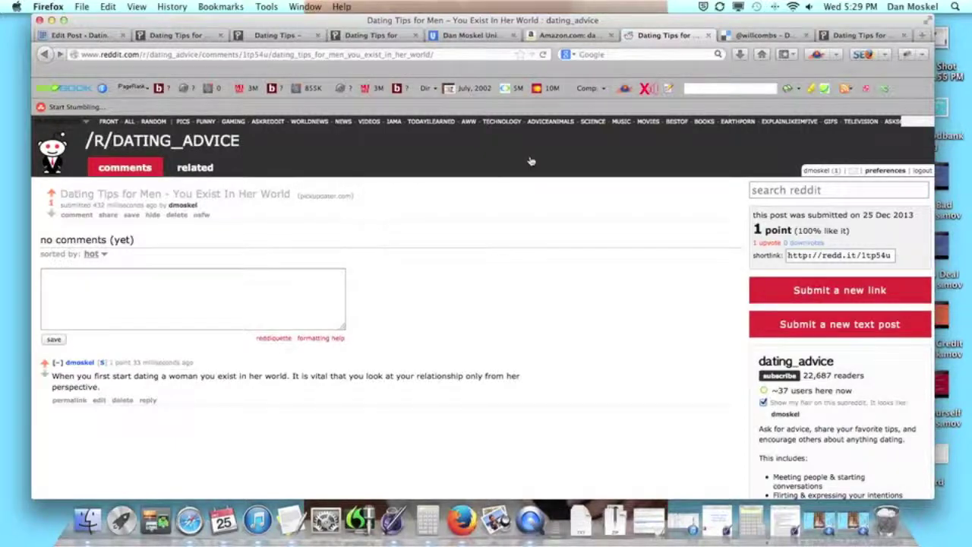
Step: Go to the pickupdater 'Dating Tips for Men' article and select its web address
{"action": "left_click", "coordinate": [847, 38]}
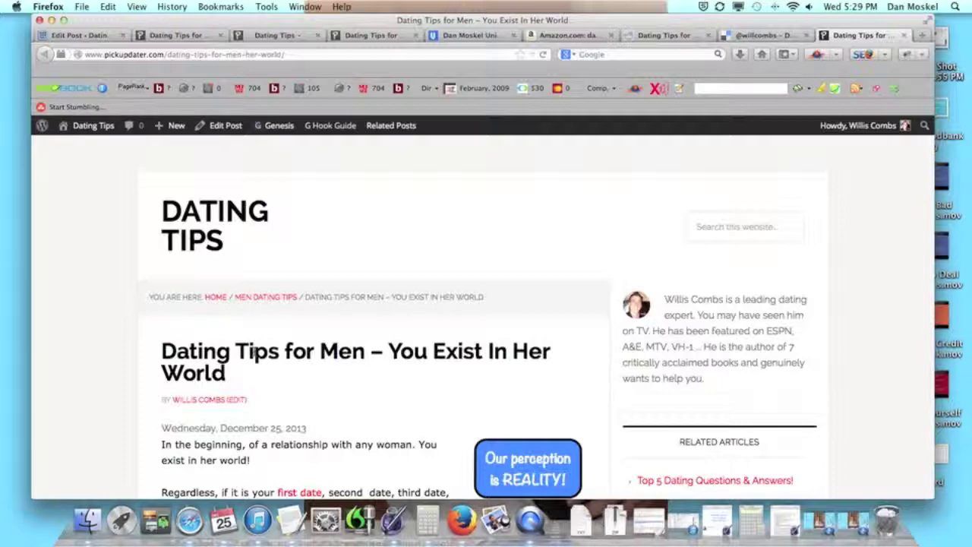
{"action": "left_click", "coordinate": [190, 54]}
Step: Google the article's pickupdater.com URL in a new tab and open the Men Dating Tips result
{"action": "right_click", "coordinate": [190, 54]}
{"action": "left_click", "coordinate": [208, 80]}
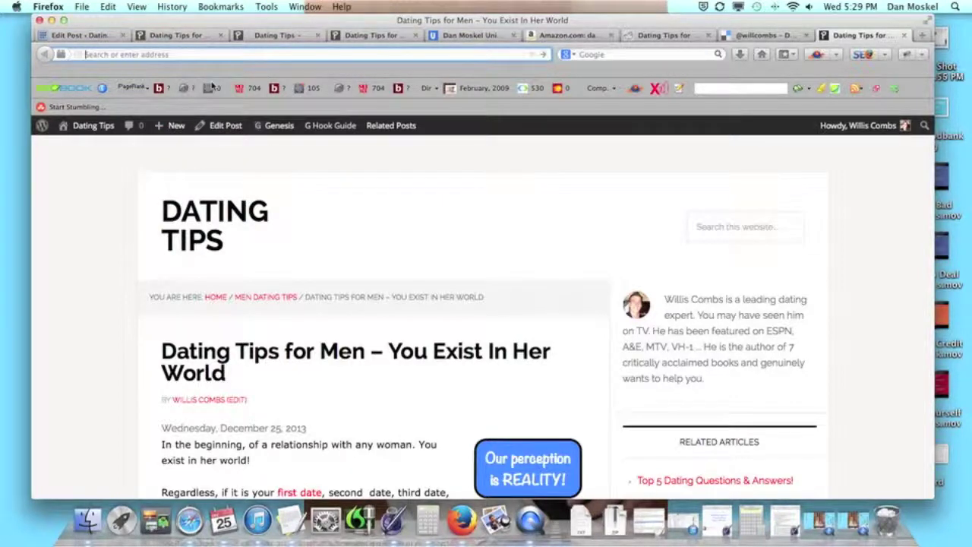
{"action": "left_click", "coordinate": [922, 35]}
{"action": "left_click", "coordinate": [634, 54]}
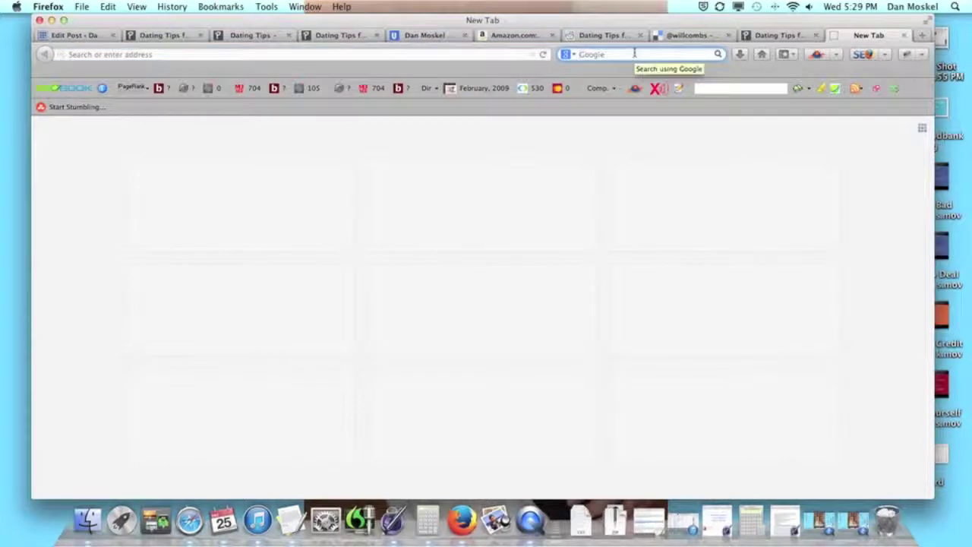
{"action": "key", "text": "super+v"}
{"action": "key", "text": "Return"}
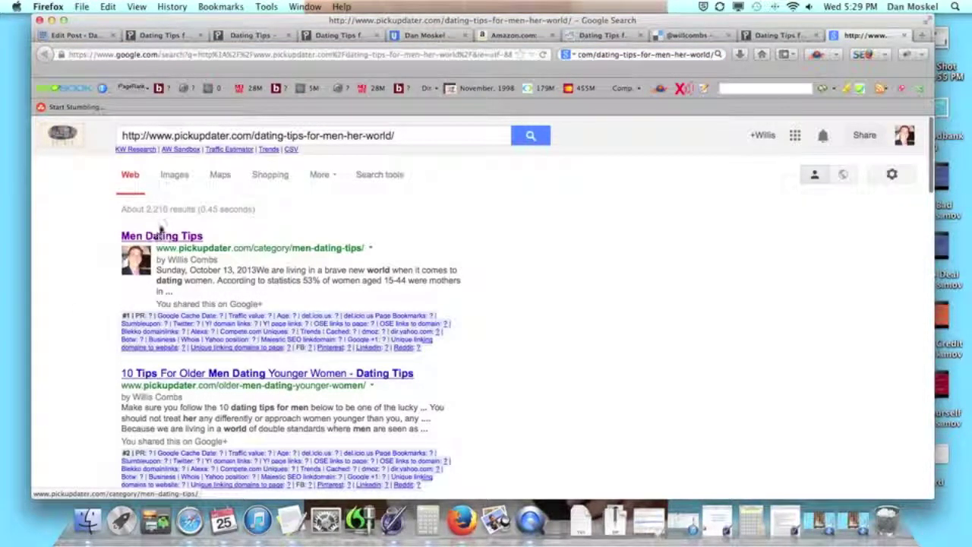
{"action": "left_click", "coordinate": [182, 237]}
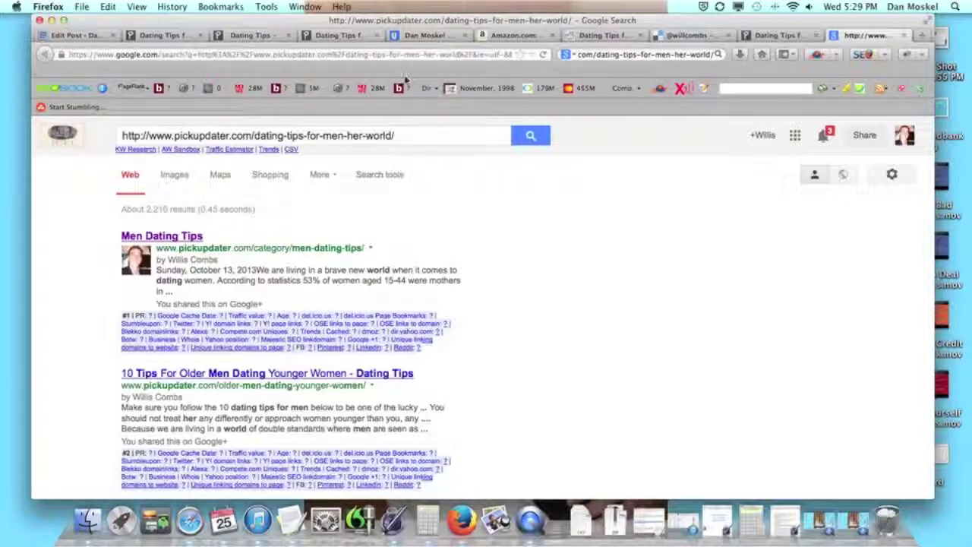
Step: View the Dan Moskel University self-publishing post, then the Amazon book search results
{"action": "left_click", "coordinate": [437, 36]}
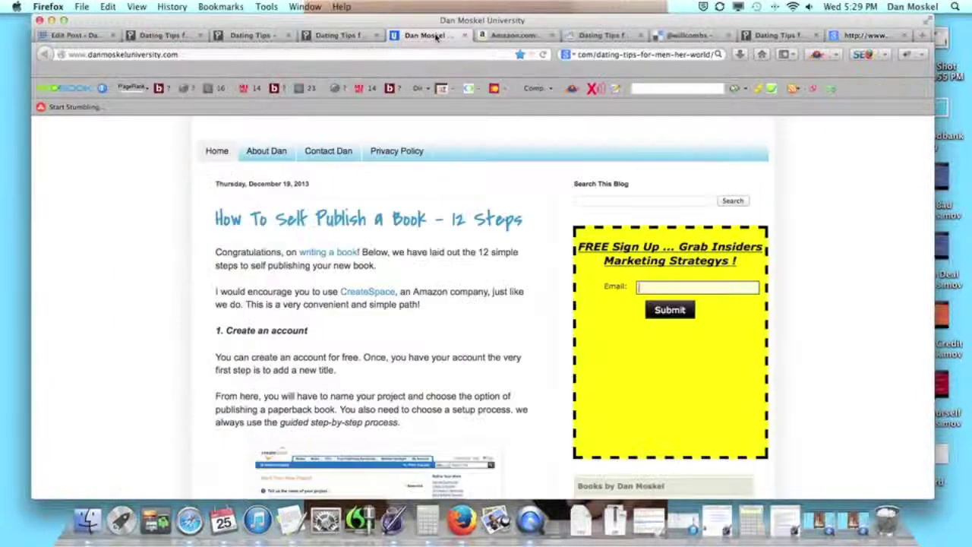
{"action": "left_click_drag", "start_coordinate": [437, 36], "coordinate": [453, 67]}
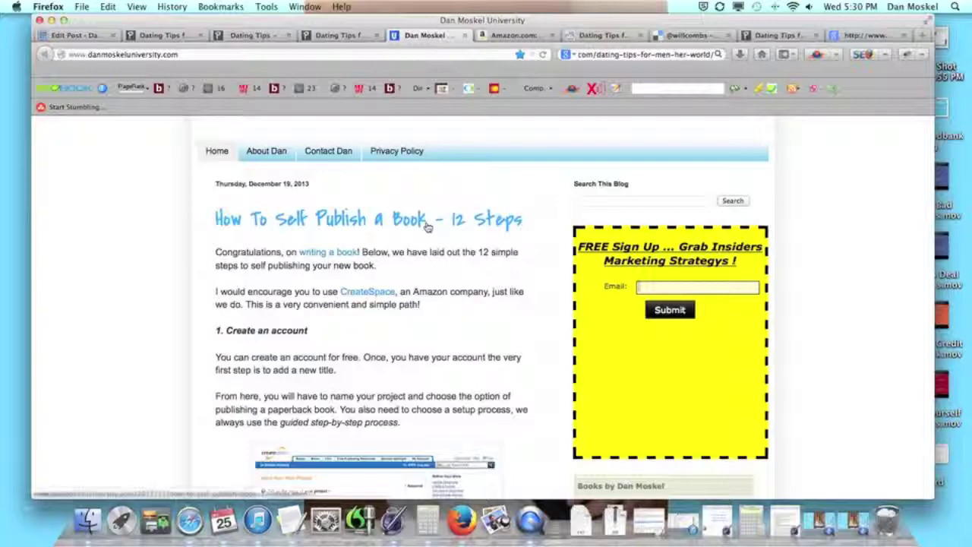
{"action": "left_click", "coordinate": [541, 35]}
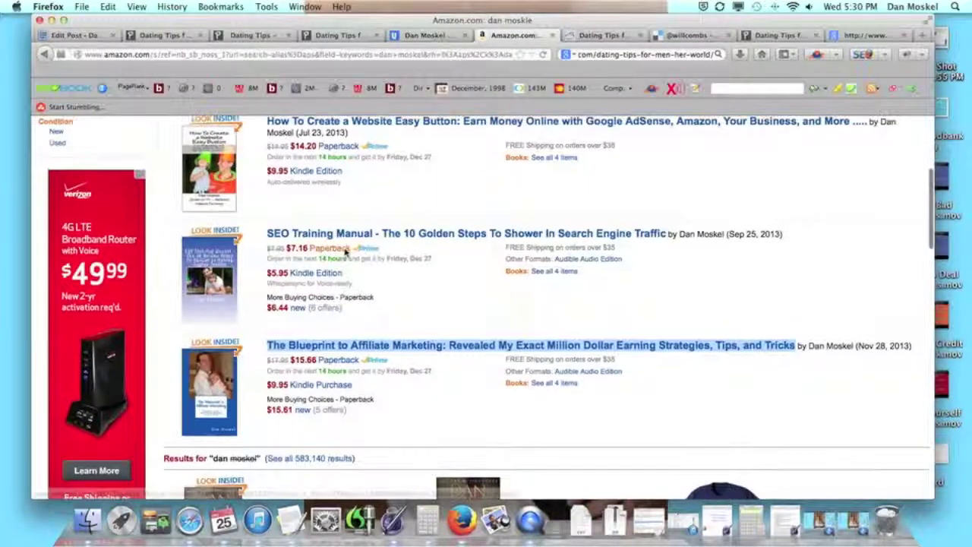
Step: Highlight the 'SEO Training Manual' book title among Amazon's author search results
{"action": "scroll", "coordinate": [345, 251], "scroll_direction": "up", "scroll_amount": 5}
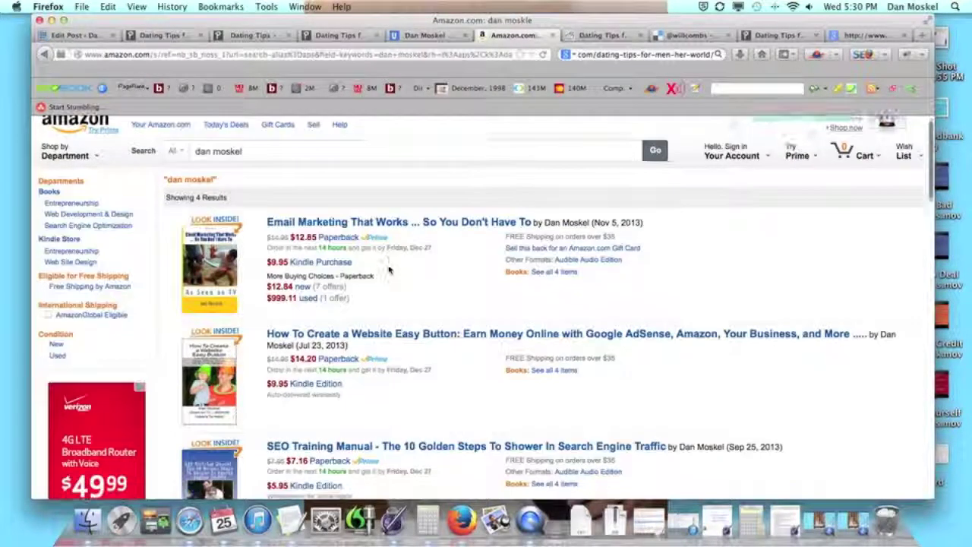
{"action": "scroll", "coordinate": [389, 269], "scroll_direction": "down", "scroll_amount": 5}
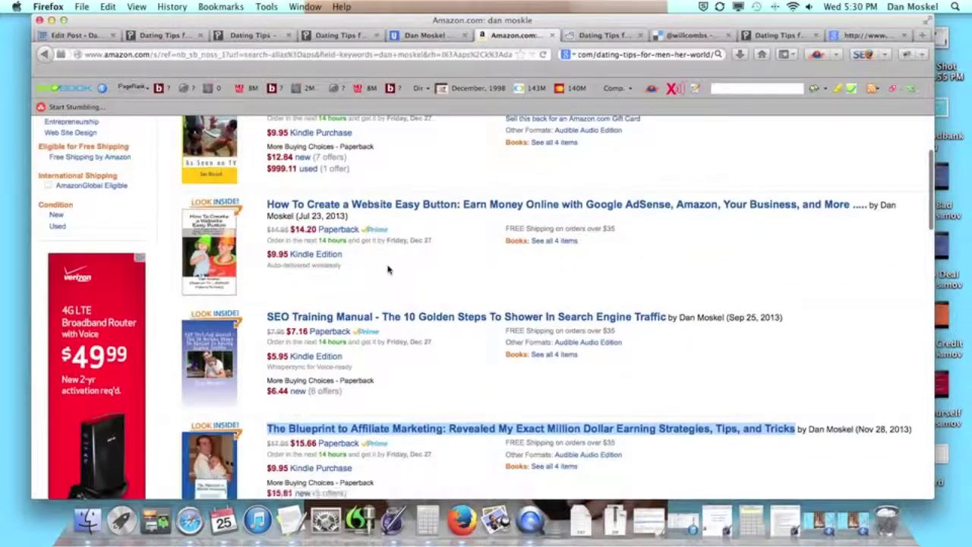
{"action": "scroll", "coordinate": [387, 270], "scroll_direction": "up", "scroll_amount": 5}
{"action": "scroll", "coordinate": [387, 270], "scroll_direction": "down", "scroll_amount": 7}
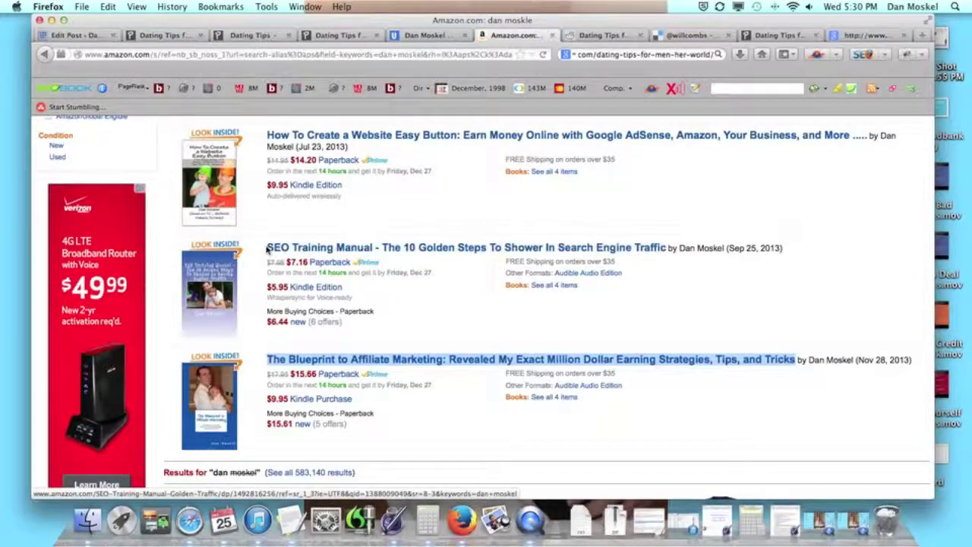
{"action": "left_click_drag", "start_coordinate": [267, 247], "coordinate": [665, 252]}
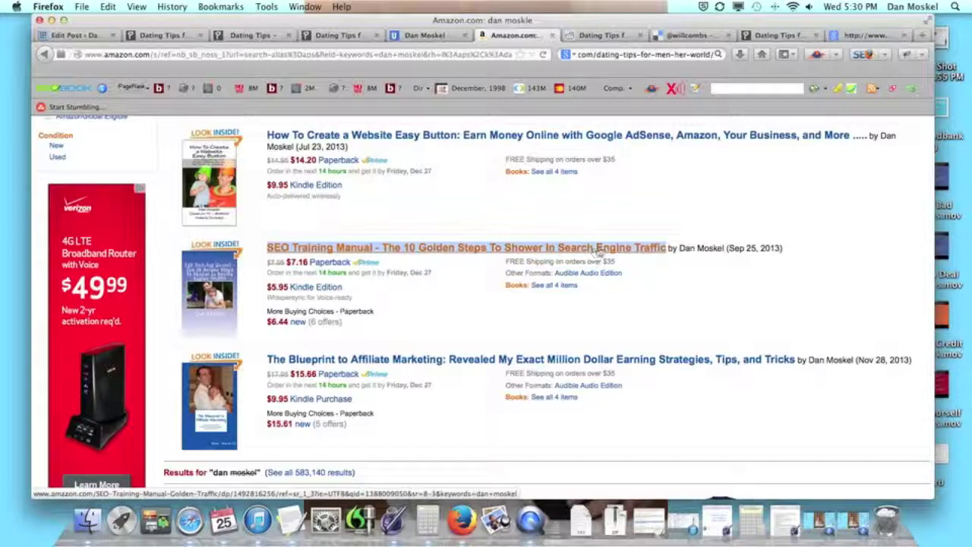
{"action": "scroll", "coordinate": [673, 261], "scroll_direction": "up", "scroll_amount": 5}
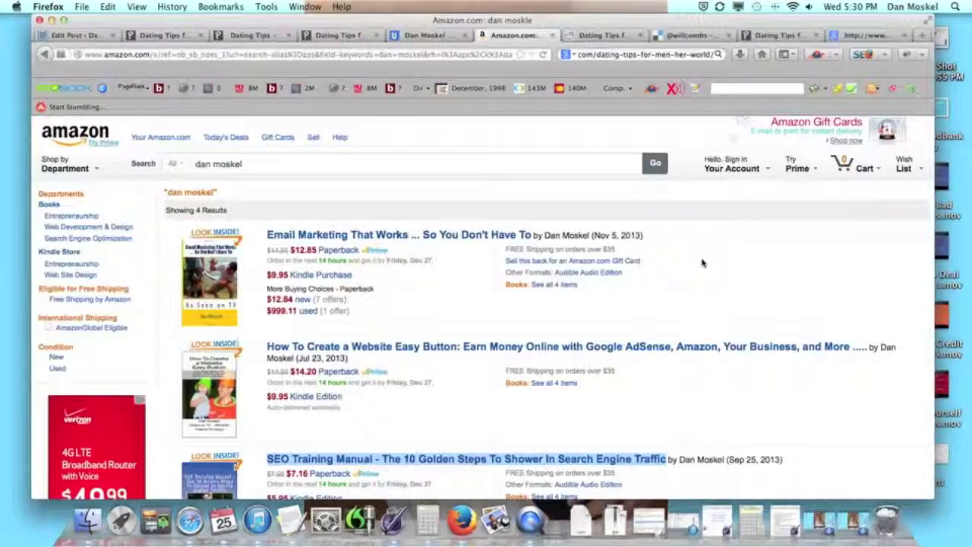